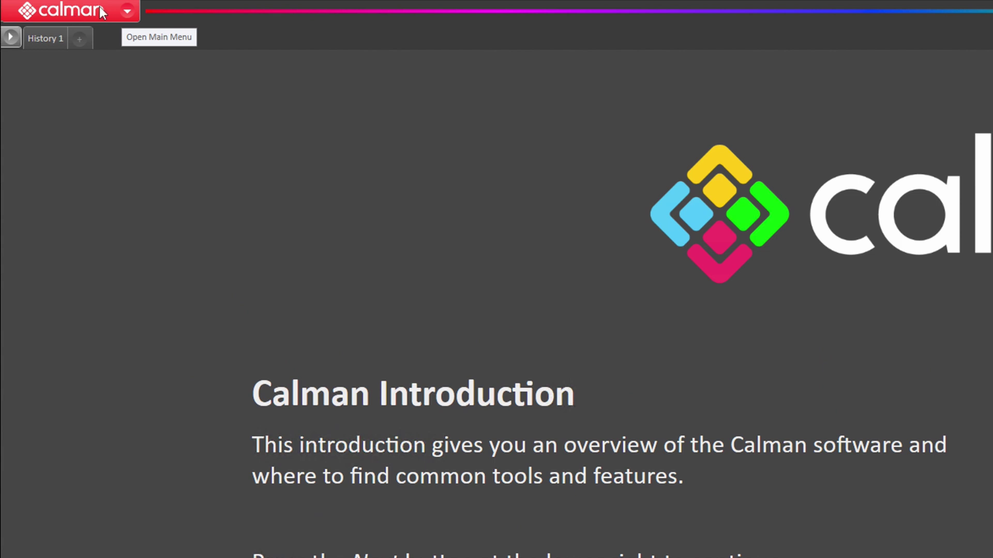
Load the Display Specific BenQ Monitor Calibration workflow template and start the calibration.
left_click(80, 12)
mouse_move(148, 111)
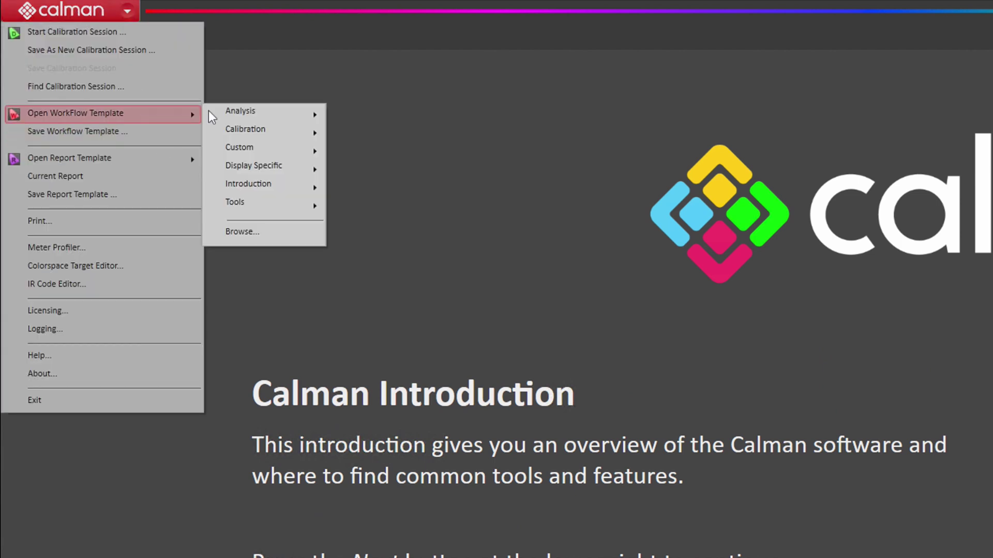
mouse_move(296, 174)
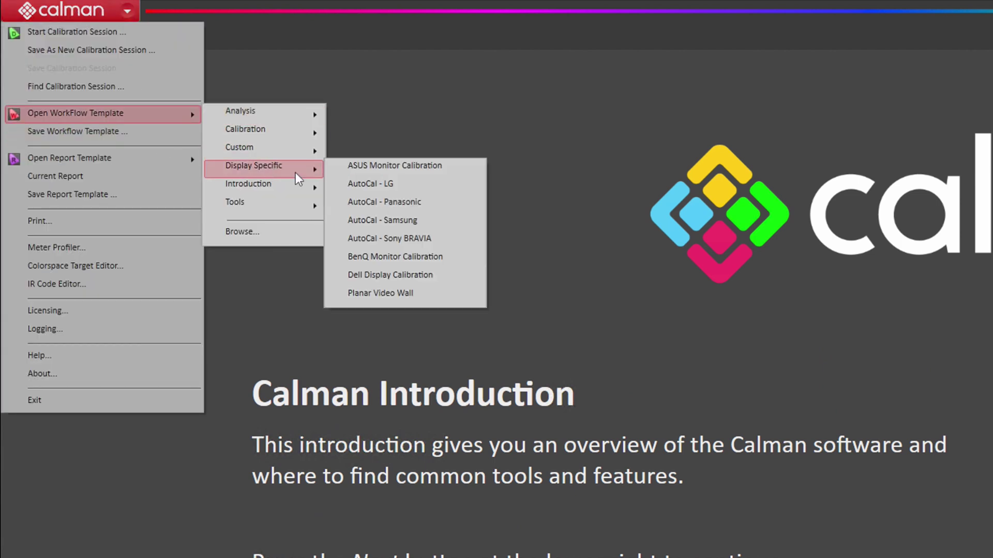
left_click(389, 259)
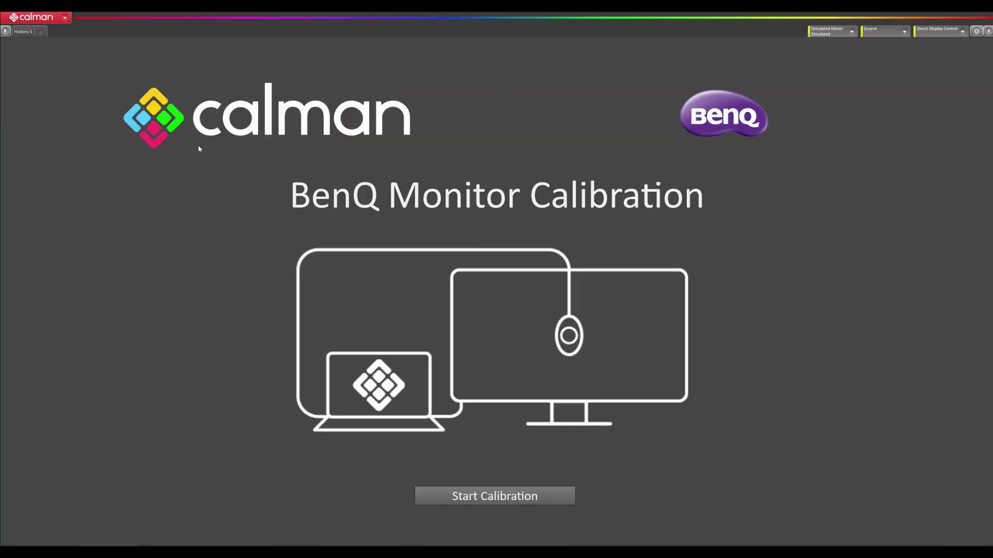
left_click(497, 503)
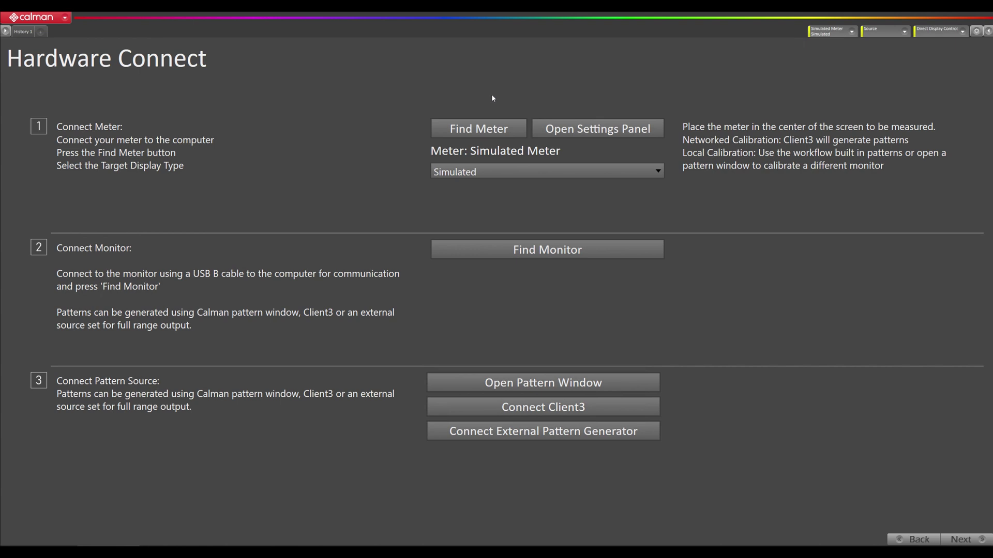
Find and connect the Portrait Displays C6 HDR2000 meter using the default meter list.
left_click(481, 129)
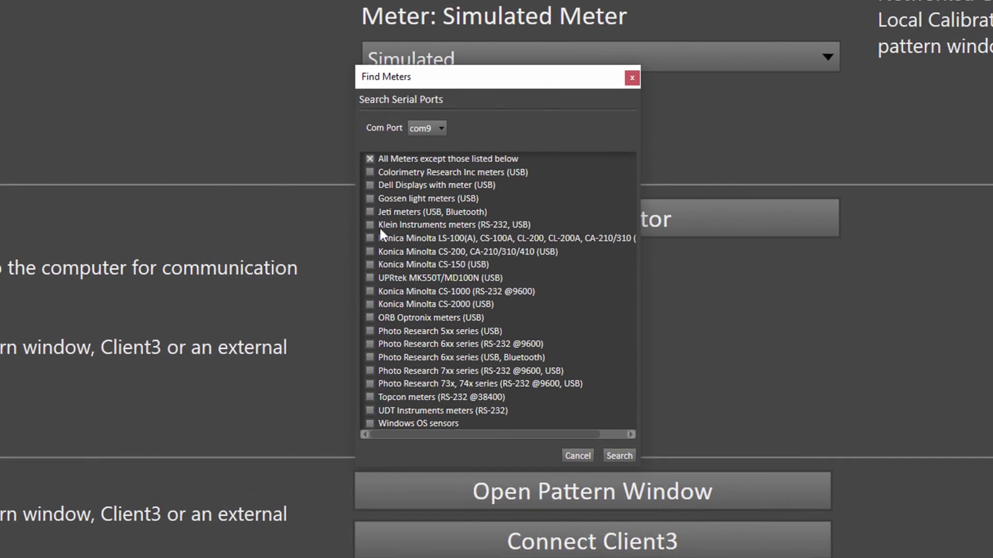
left_click(620, 456)
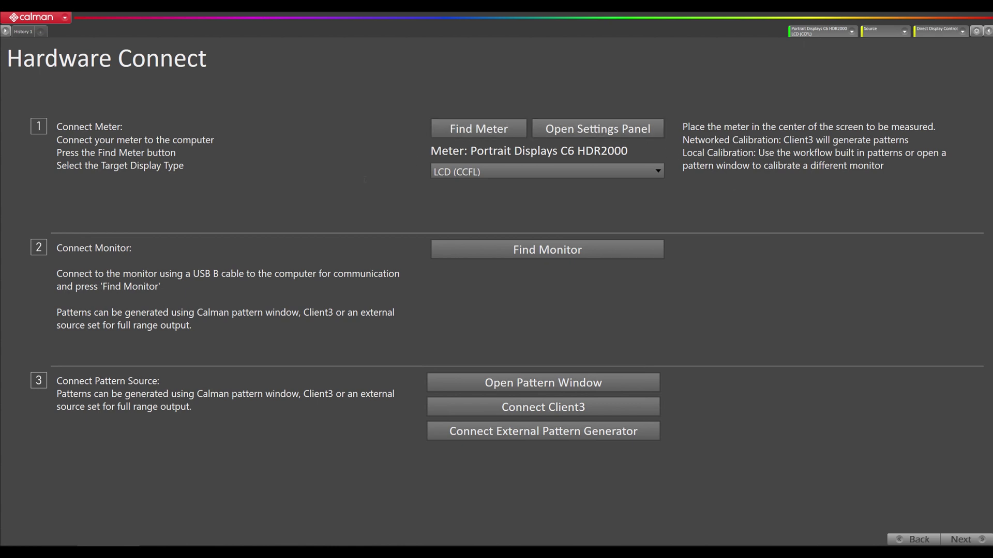
Set display type to LCD (LED PFS Phosphor) - BenQ Monitors and connect the BenQ PV270/SW270C/SW321C monitor.
left_click(501, 175)
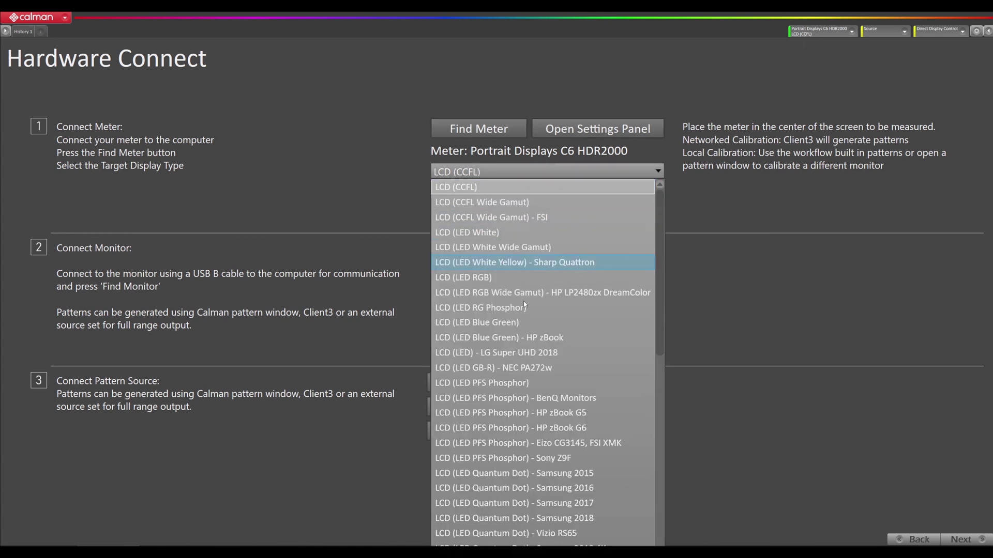
left_click(582, 403)
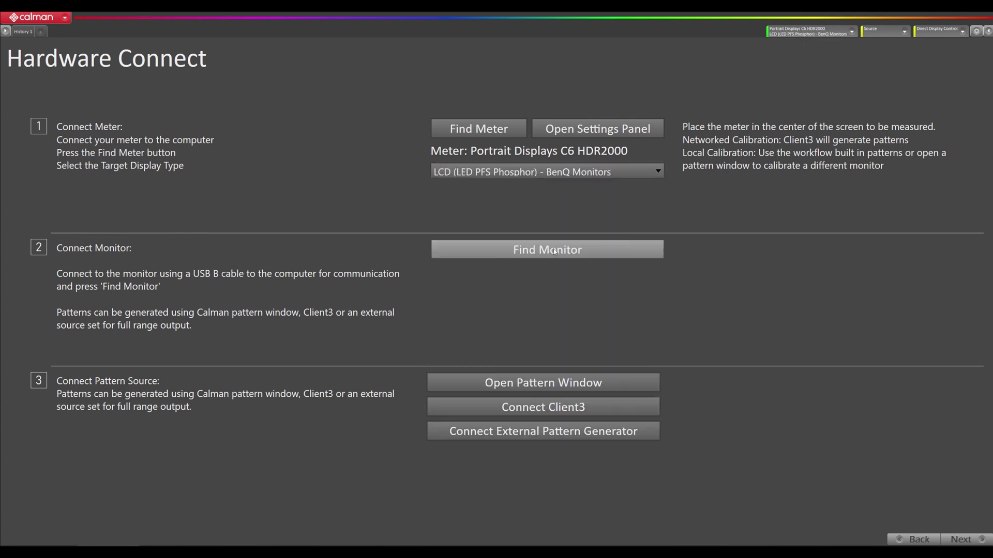
left_click(554, 252)
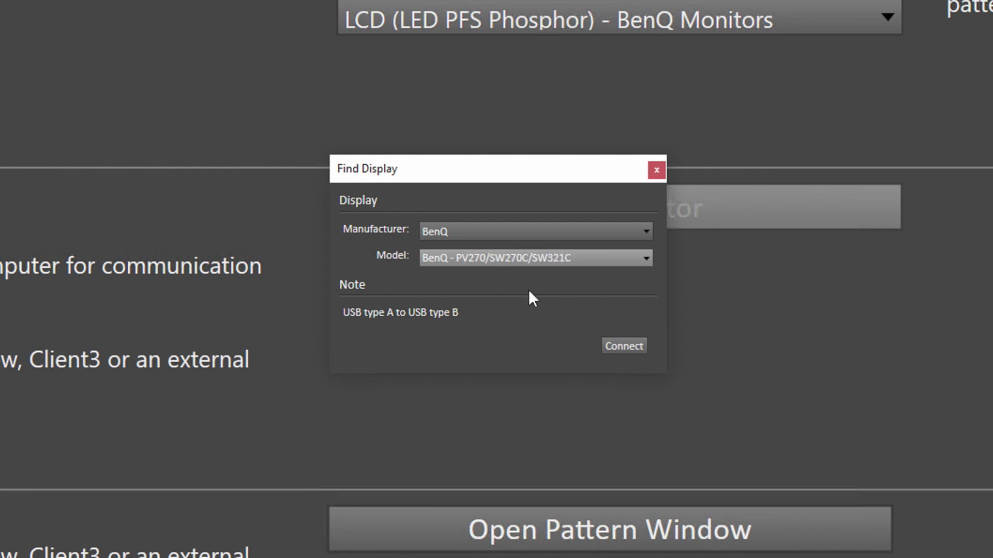
left_click(630, 346)
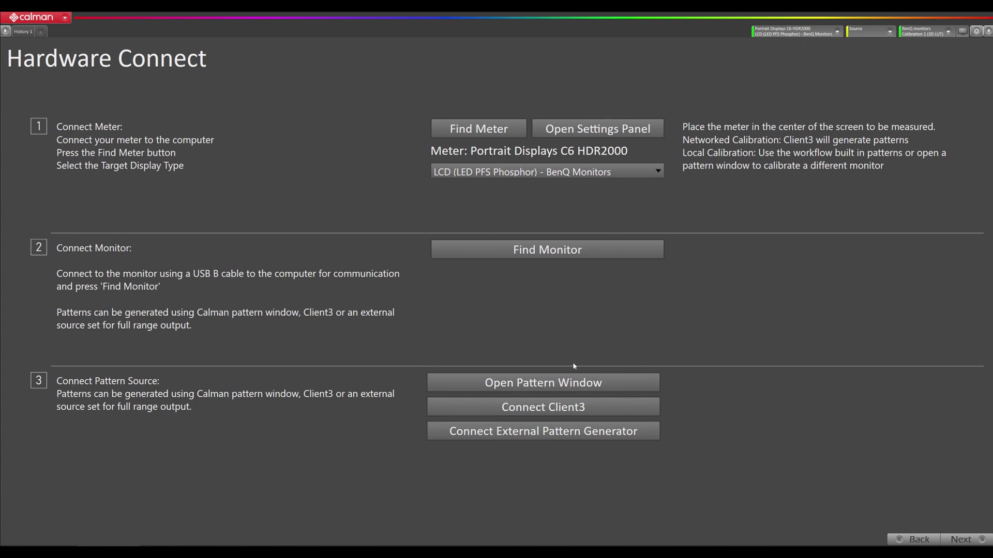
Preview the test pattern window, then connect the SpectraCal VideoForge Pro pattern generator on com9.
left_click(567, 381)
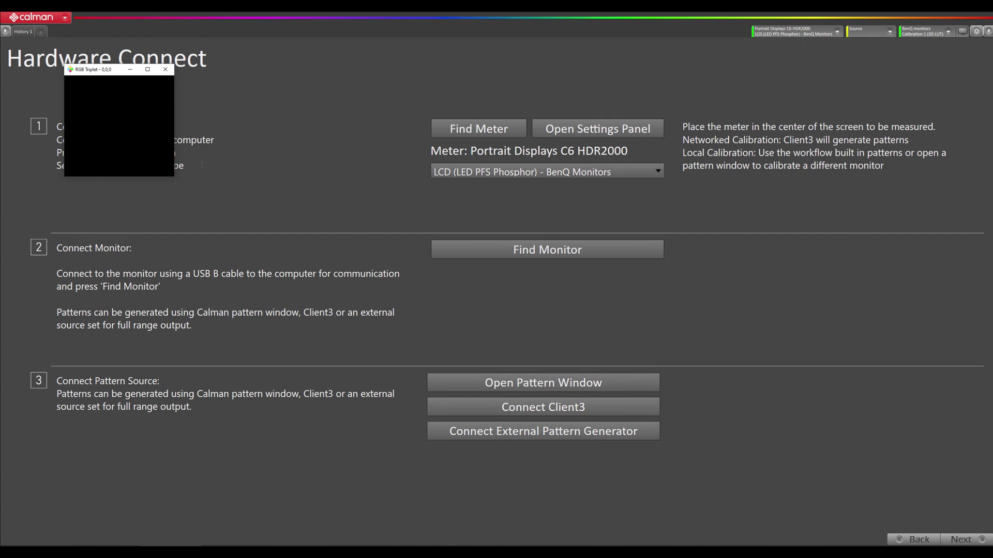
left_click(165, 69)
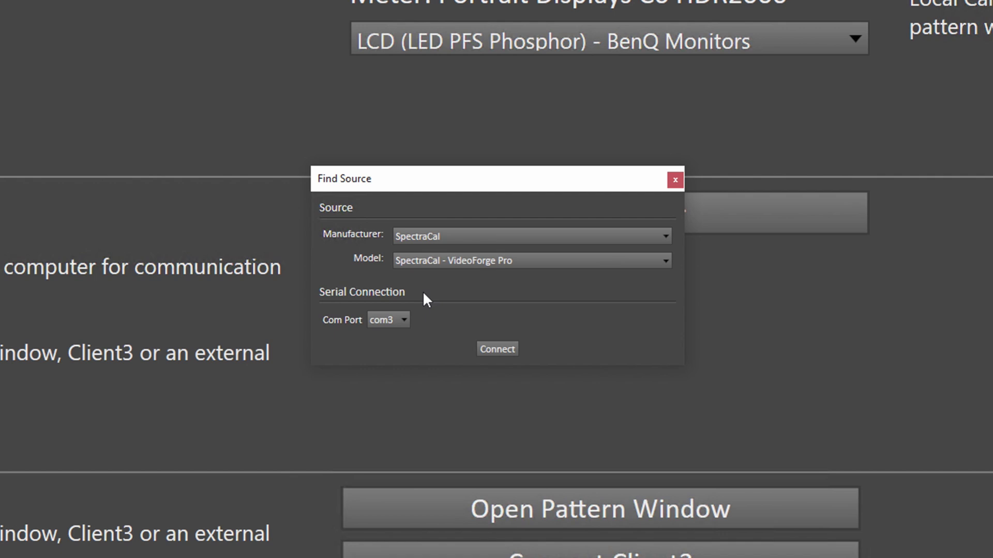
left_click(408, 317)
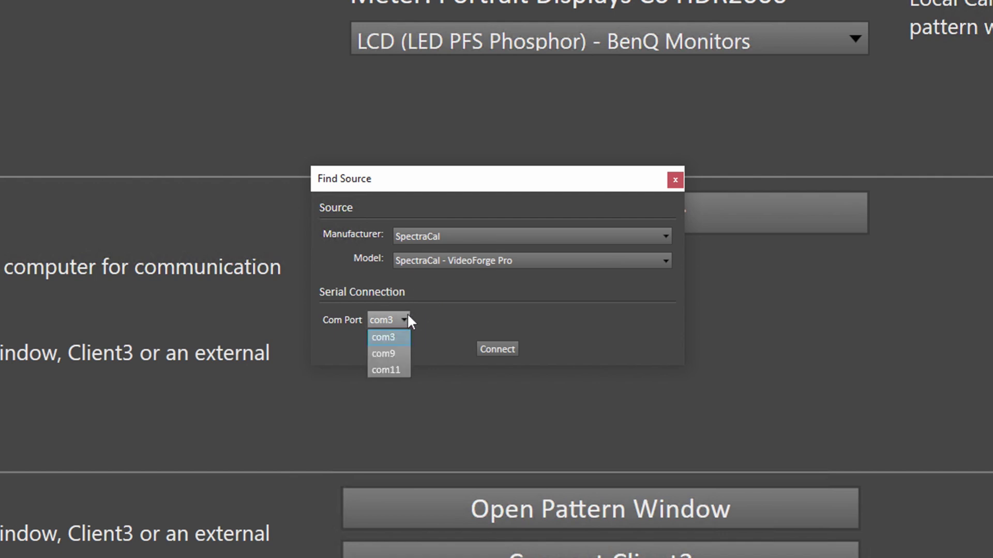
left_click(385, 354)
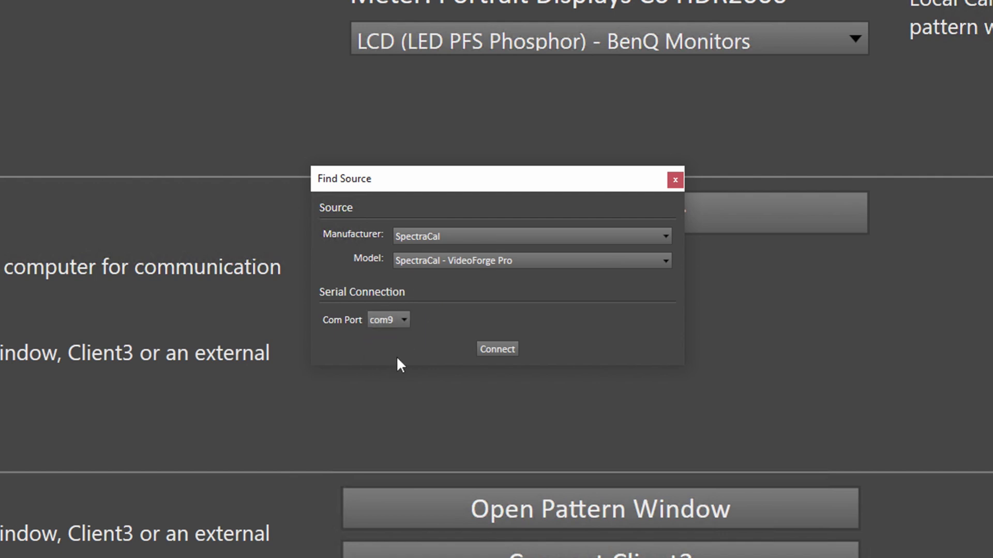
left_click(497, 349)
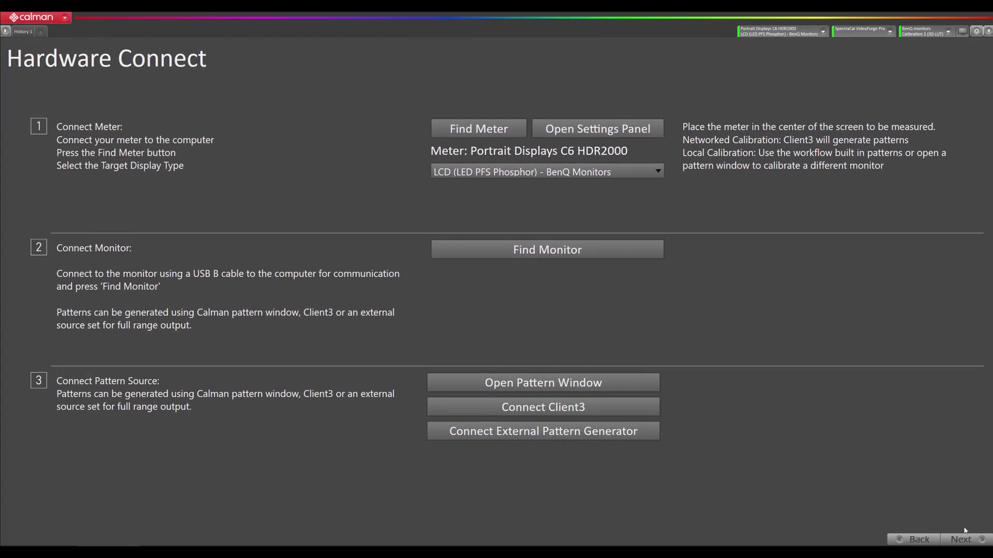
On Calibration Targets, set the EOTF to Power with gamma 2.4.
left_click(963, 539)
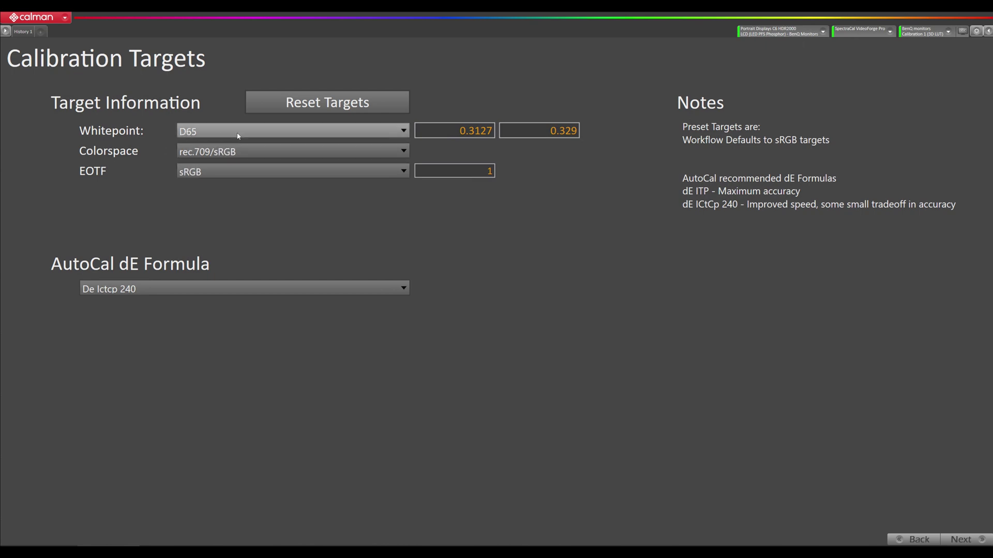
left_click(255, 171)
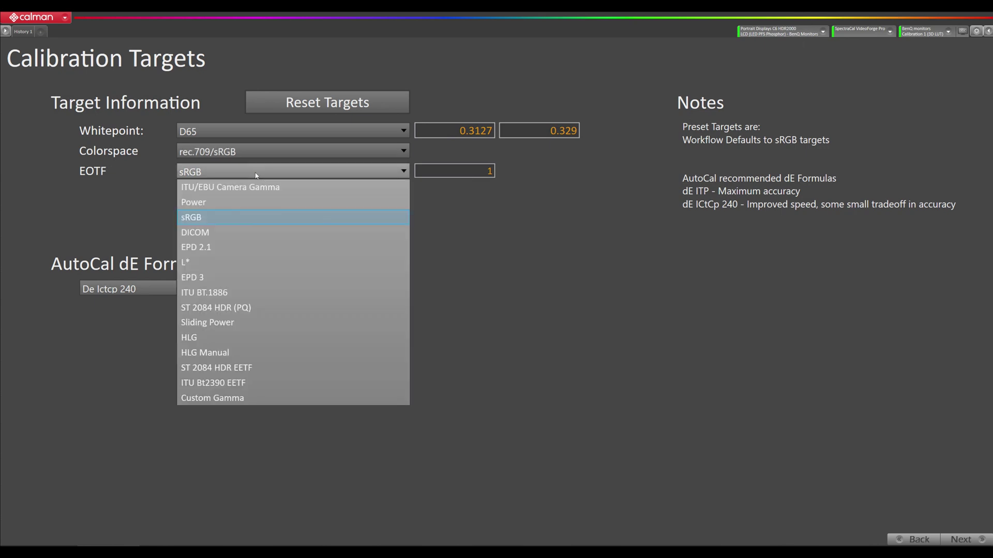
left_click(408, 200)
left_click_drag(491, 170, 477, 170)
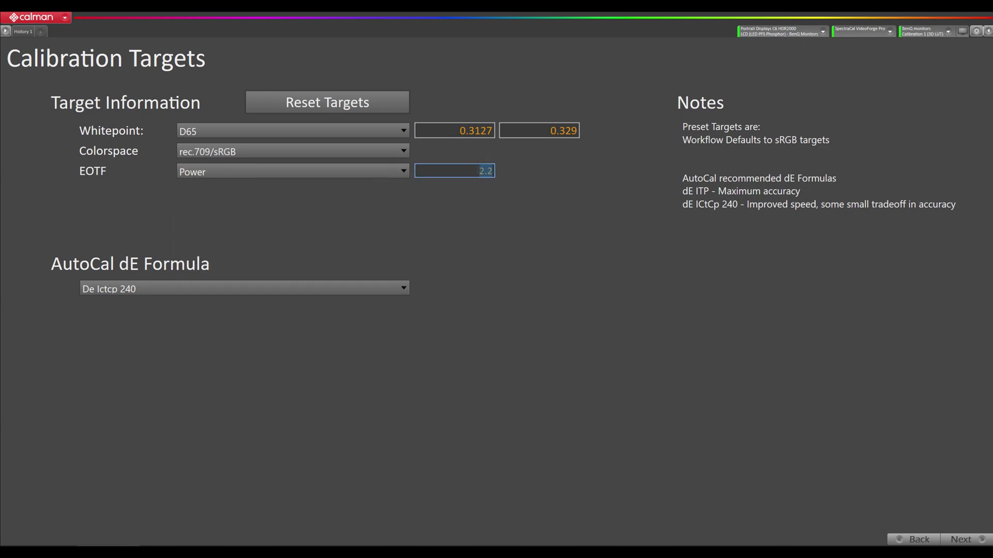
type("2.4")
key("Tab")
Keep the Power EOTF and change the AutoCal dE formula from De Ictcp 240 to De ITP.
key("shift+Tab")
left_click(402, 172)
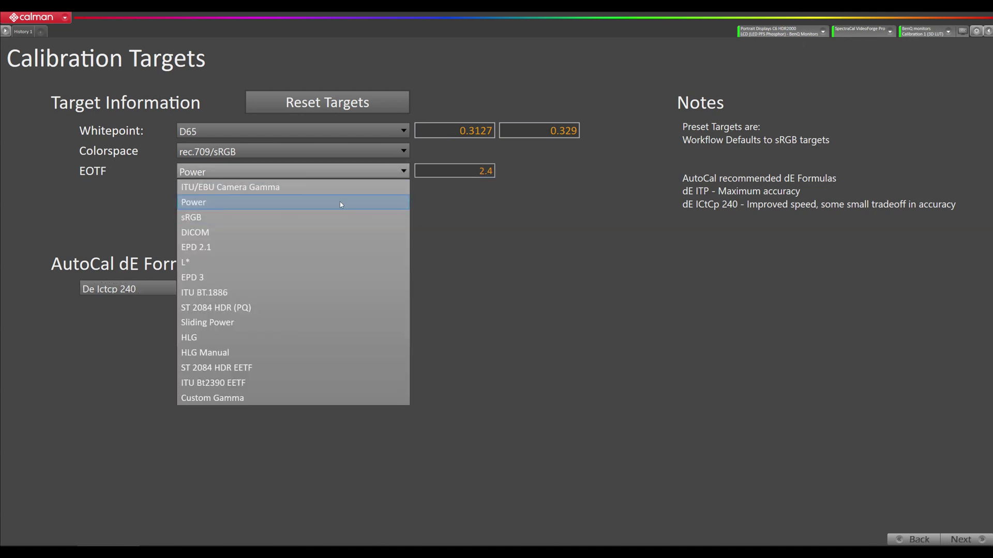
left_click(478, 255)
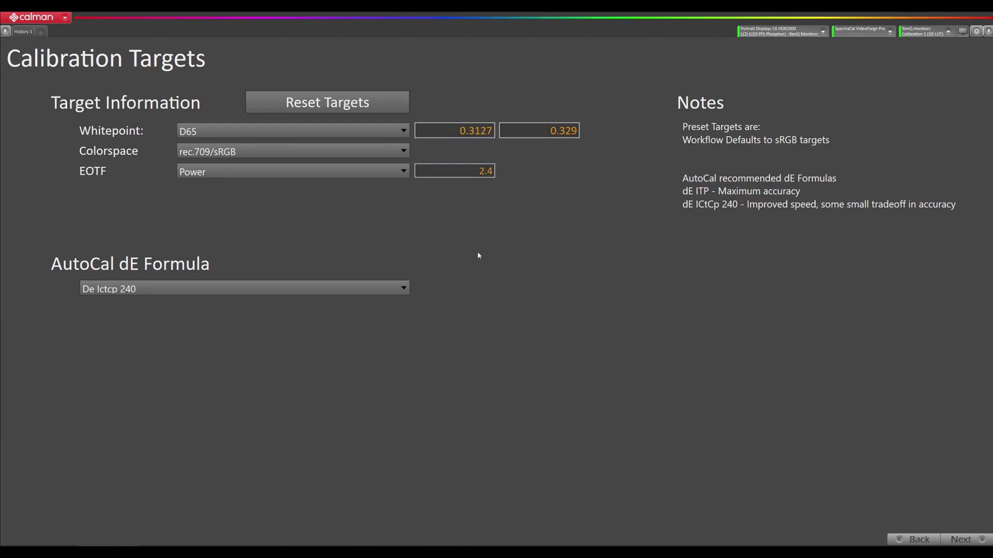
left_click(290, 288)
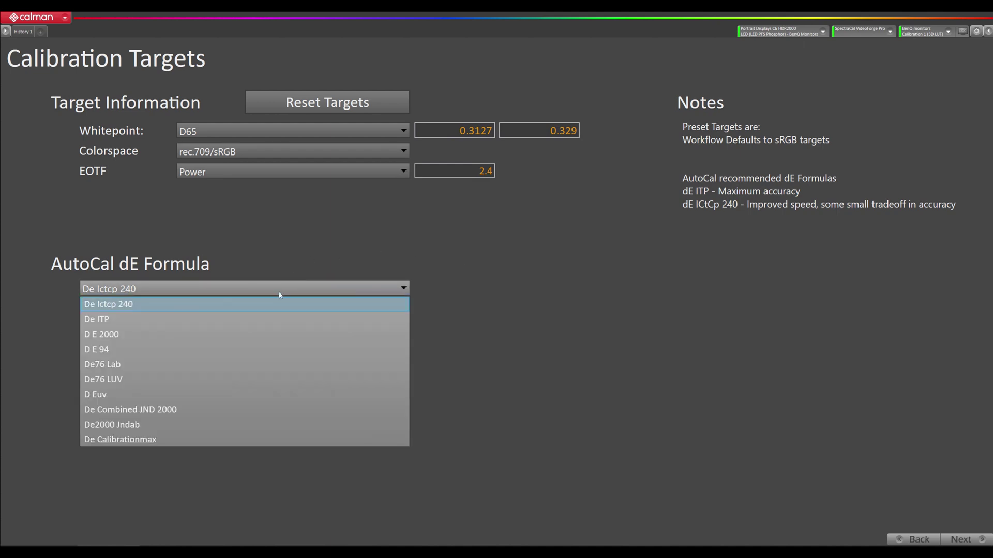
left_click(182, 322)
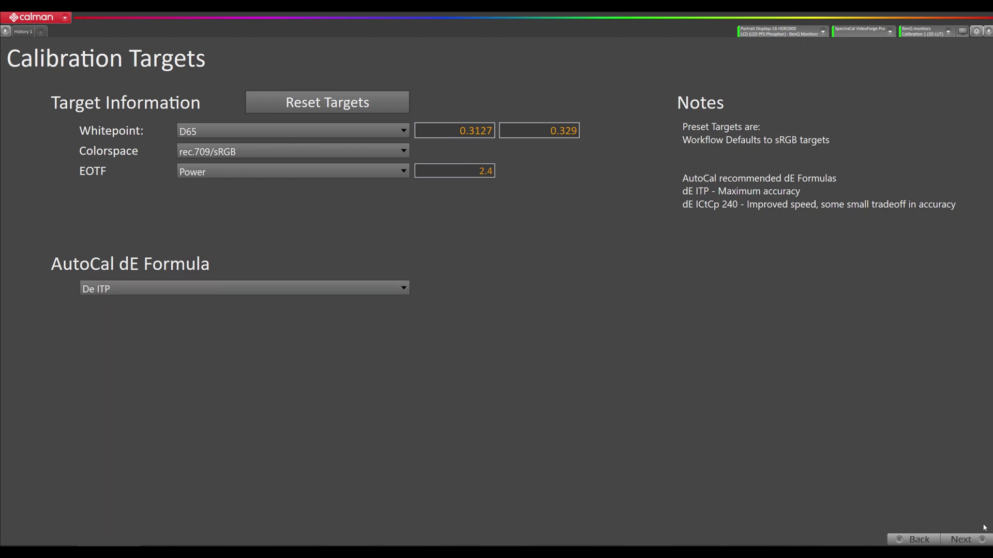
Run Read Series to measure the 21-point grayscale and primary/secondary colours before calibration.
left_click(962, 539)
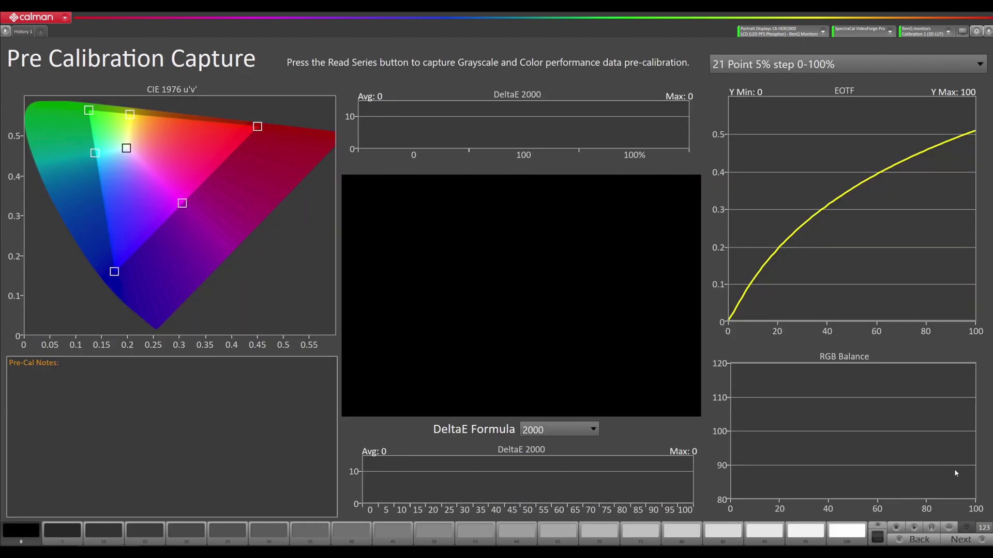
left_click(931, 530)
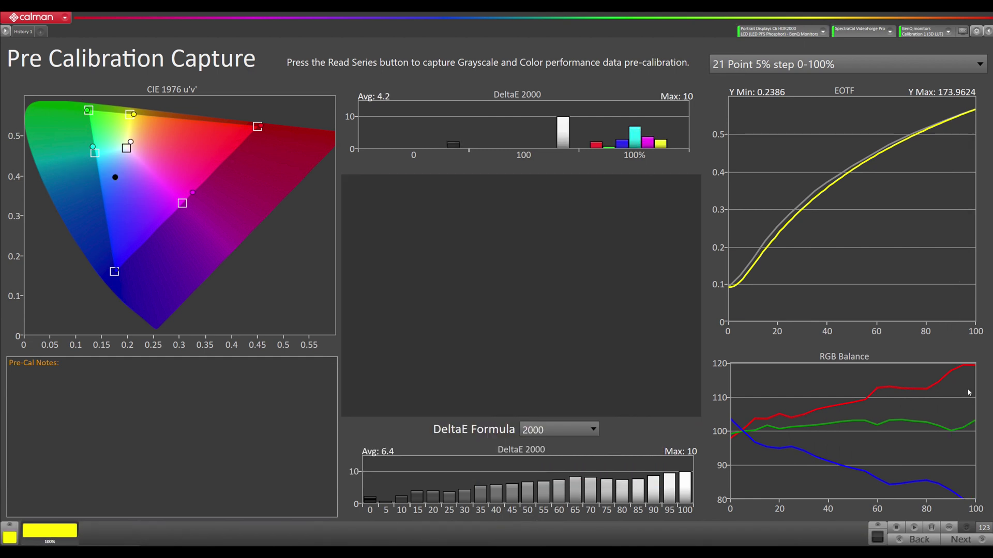
Keep Calibration 1 (3D LUT) as the monitor mode, reset it, and move to Luminance Calibration.
left_click(970, 540)
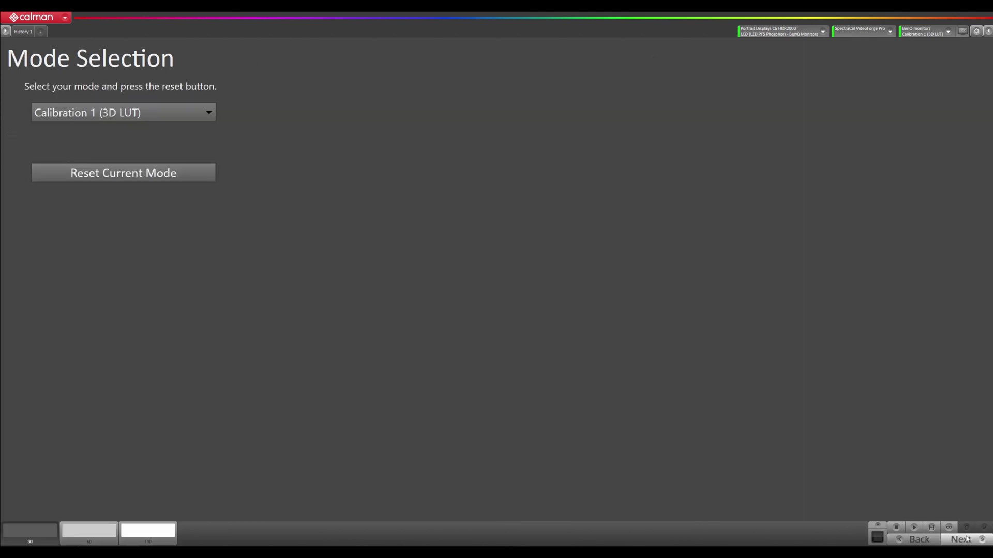
left_click(104, 114)
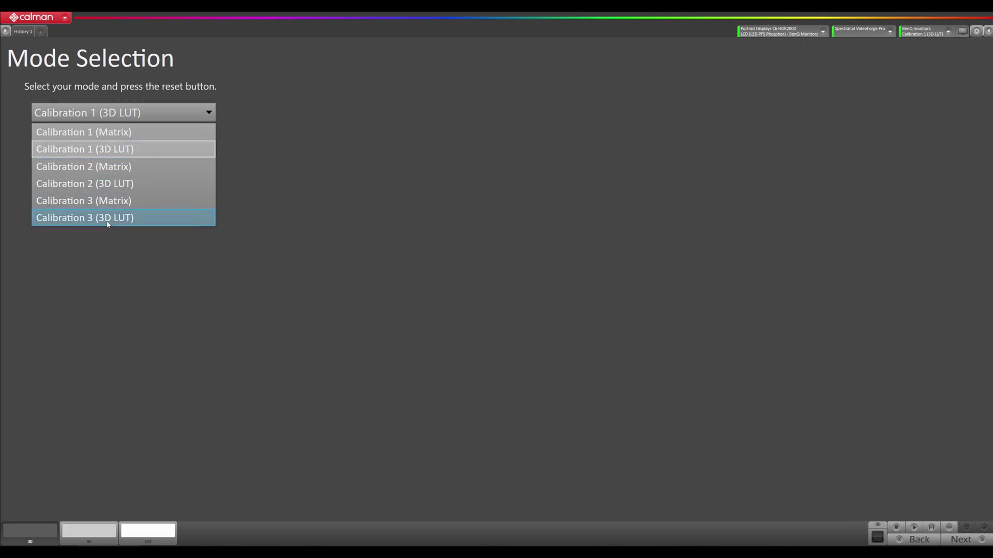
left_click(346, 219)
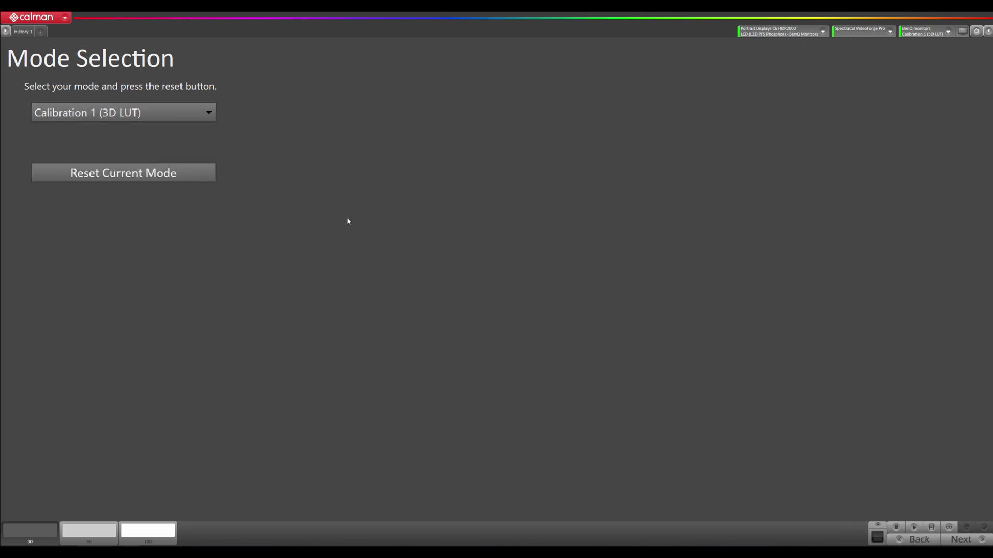
left_click(97, 173)
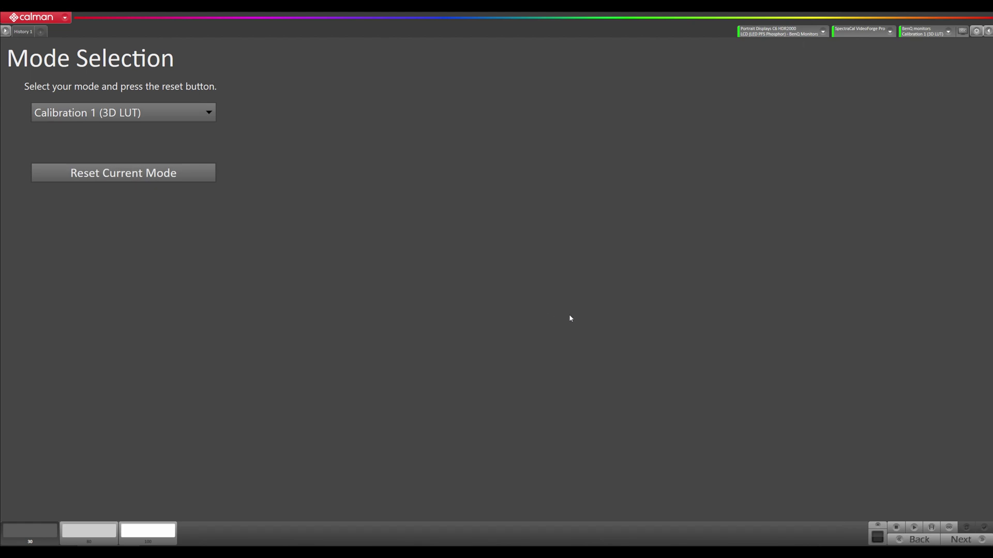
left_click(968, 540)
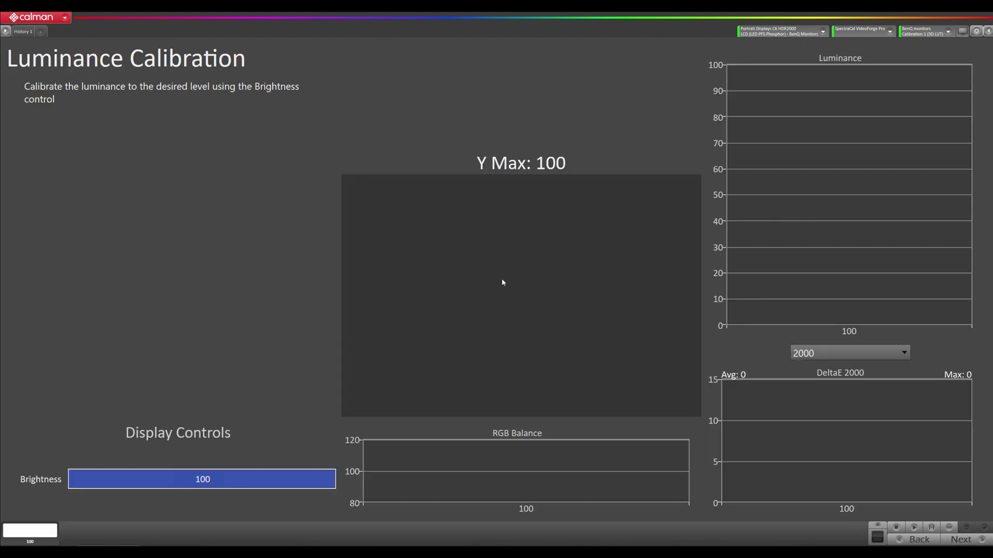
Start continuous luminance readings and lower Brightness from 100 to 99, giving Y Max 260.3.
left_click(949, 527)
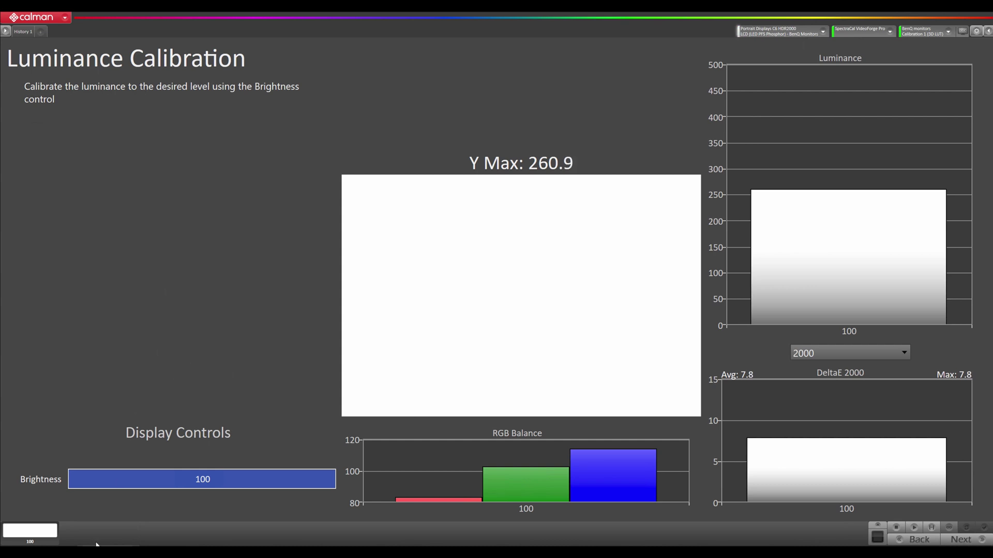
mouse_move(191, 476)
mouse_move(76, 481)
left_click(75, 480)
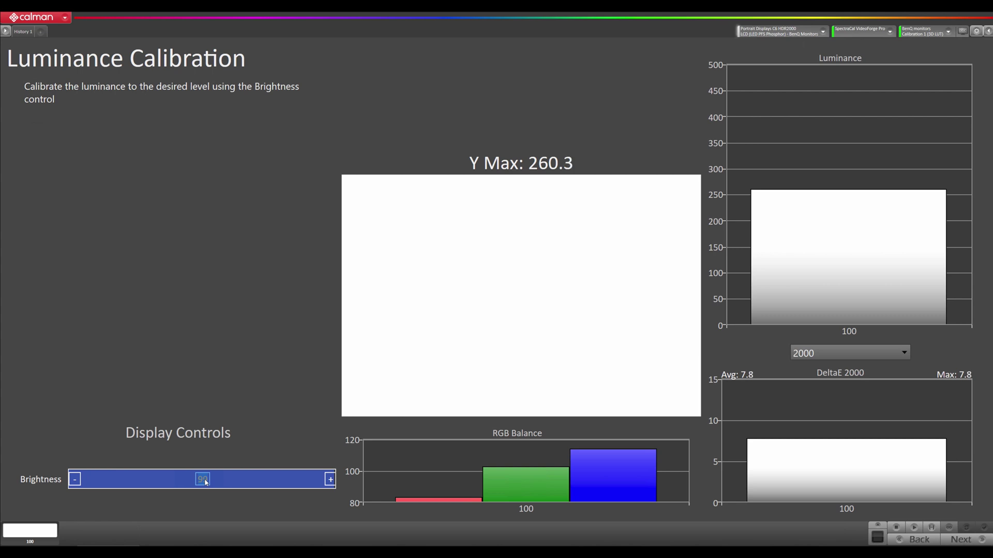
Enter Brightness 50, then 35.
type("50")
key("Return")
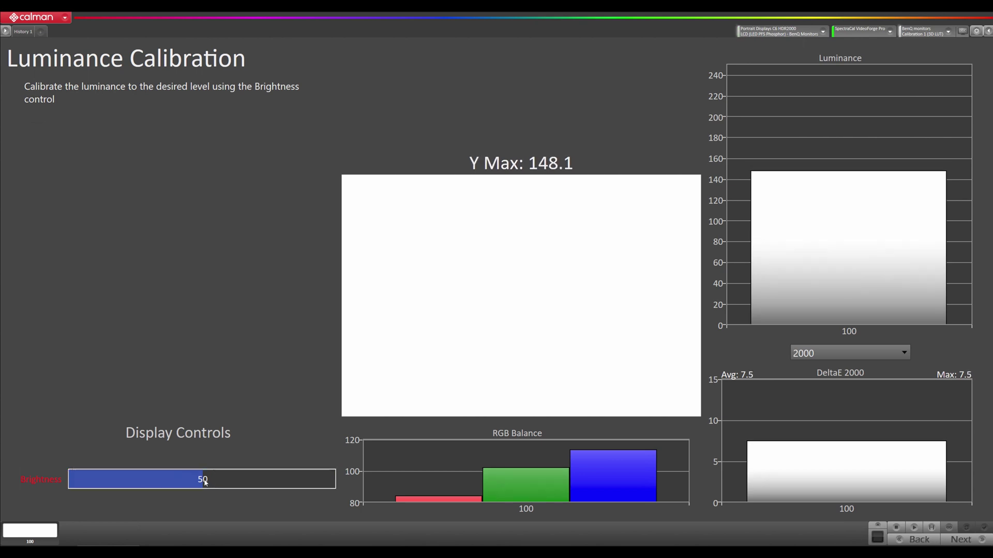
left_click(205, 482)
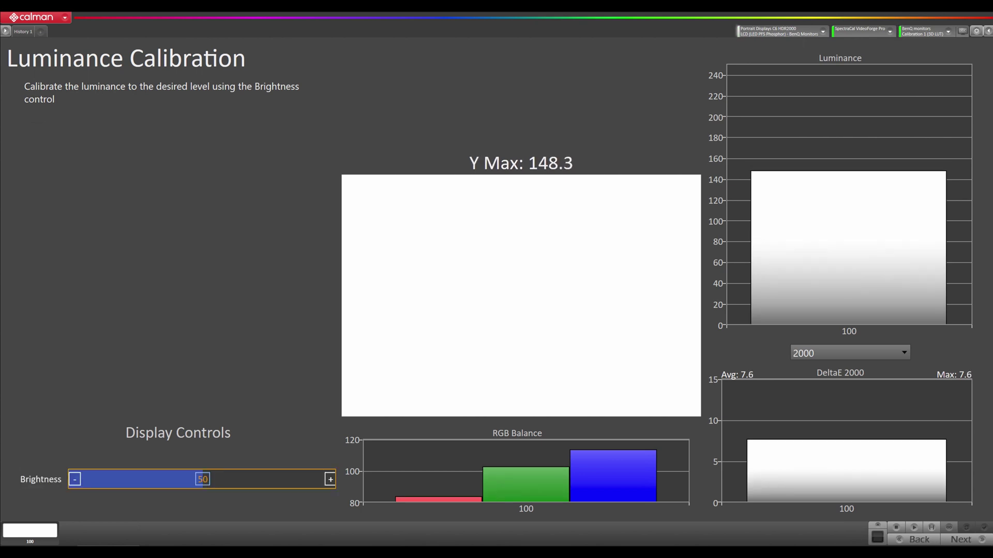
left_click(202, 479)
type("3")
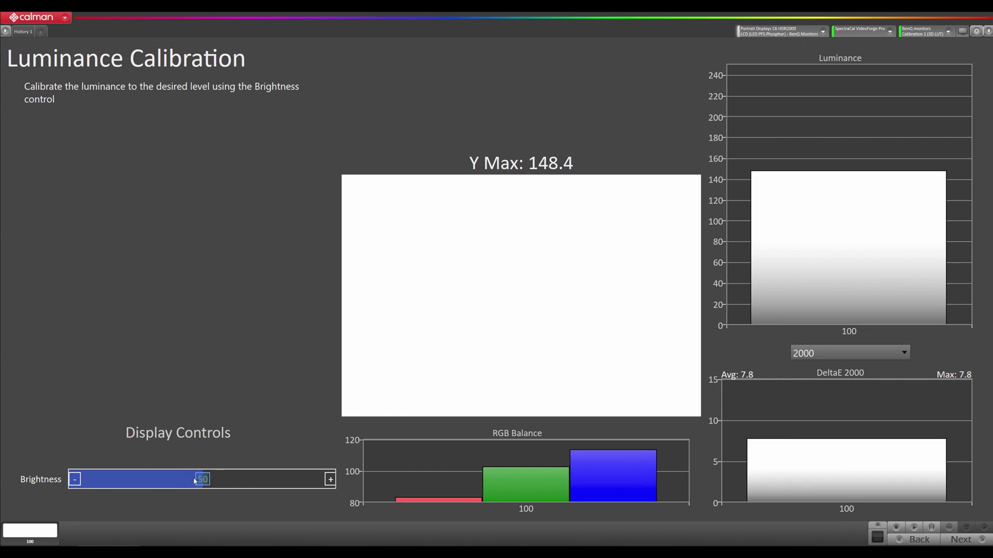
type("5")
key("Return")
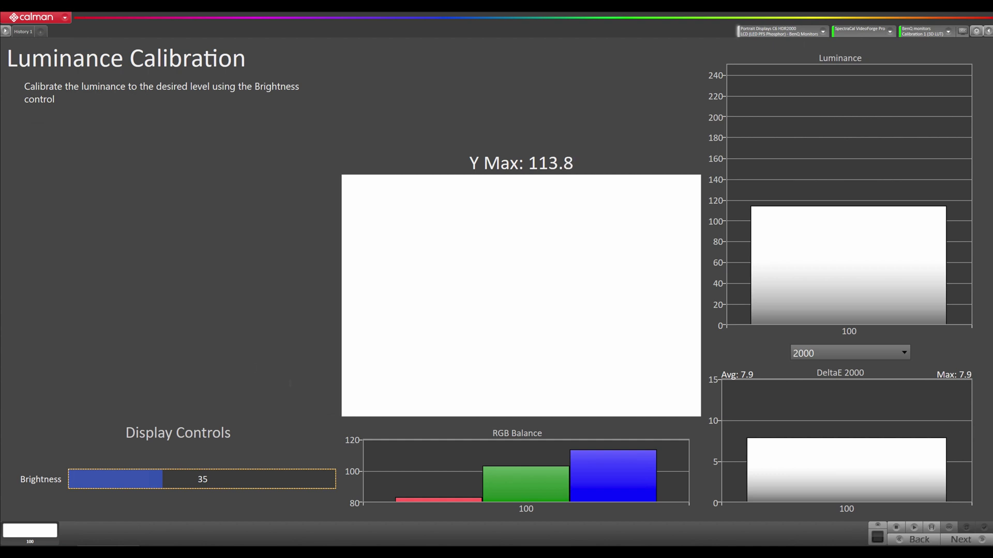
Step Brightness down to 33 for a 108.8 cd/m² peak white, then stop continuous measurement.
left_click(72, 480)
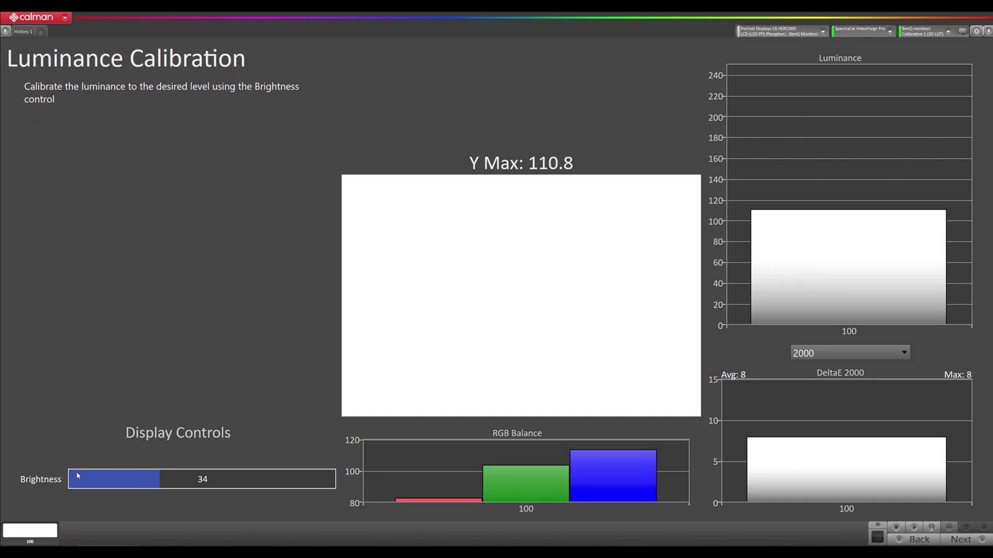
mouse_move(76, 478)
left_click(75, 480)
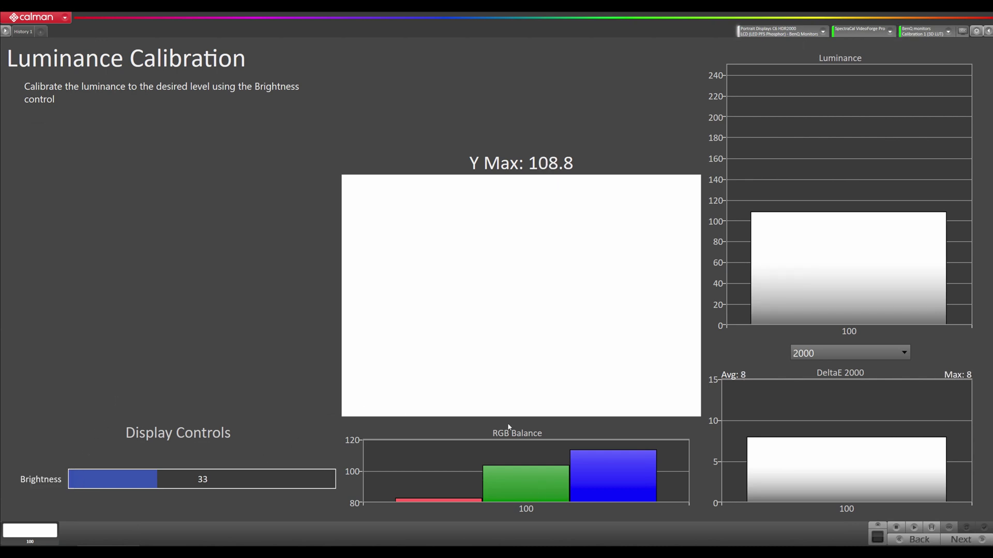
left_click(897, 528)
In AutoCal Setup for the 1D + 3D LUT step, set DeltaE Target 1 and 33 - Full levels grayscale points.
left_click(967, 543)
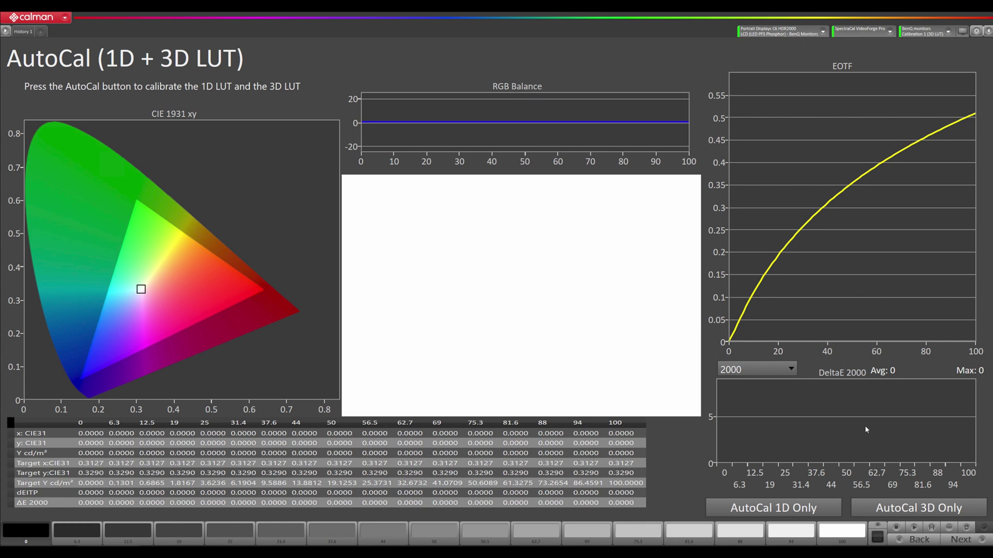
left_click(966, 528)
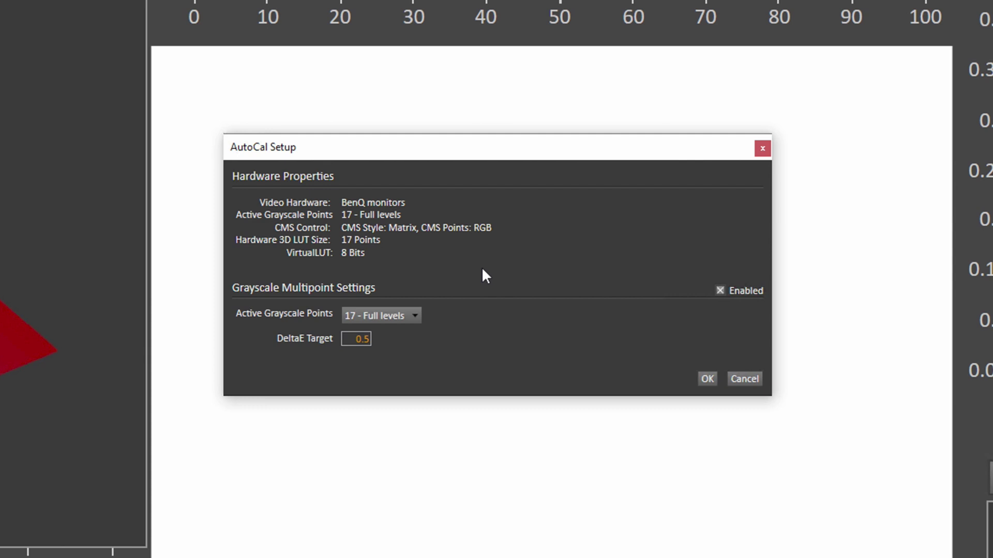
left_click(364, 343)
type("1")
left_click(614, 335)
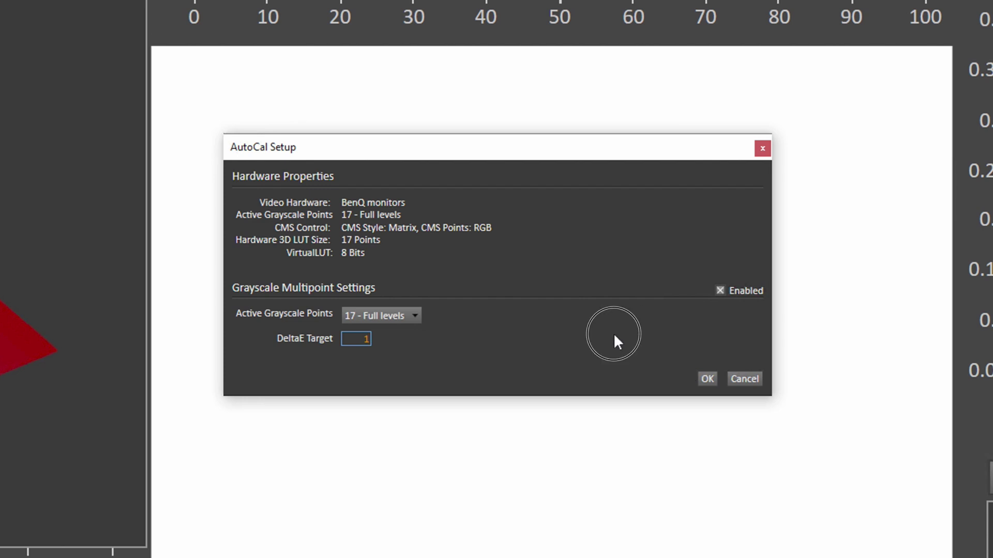
left_click(413, 315)
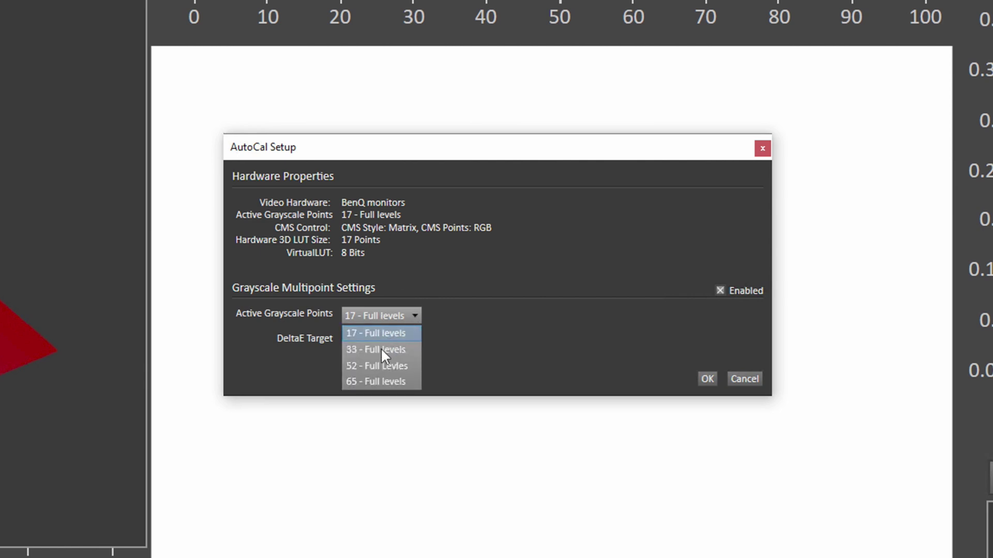
left_click(365, 357)
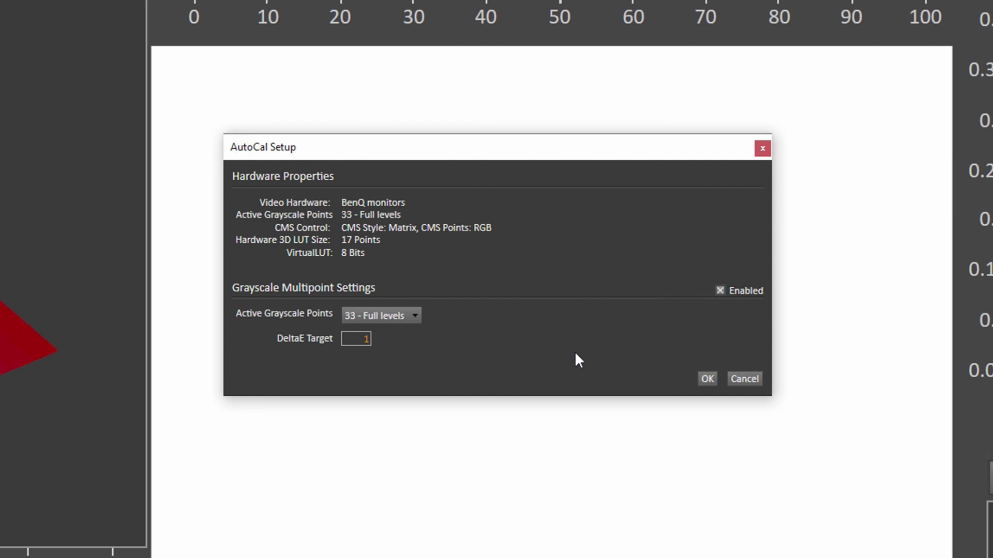
Run the 33-point grayscale AutoCal, finishing at DeltaE 2000 average 0.6 and max 1.8.
left_click(707, 380)
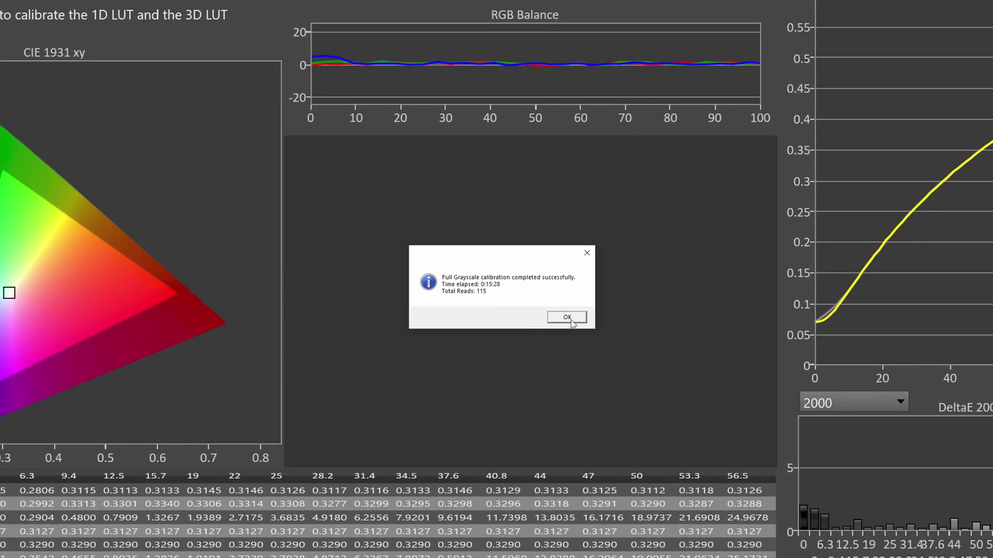
Dismiss the grayscale completion message and set the 3D LUT calibration type to Lightning LUT.
key("Return")
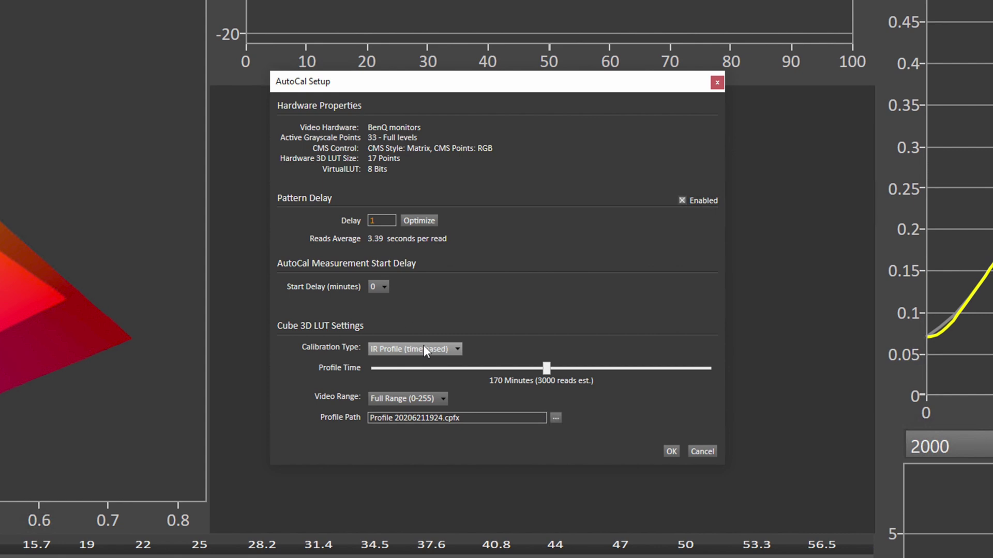
left_click(424, 350)
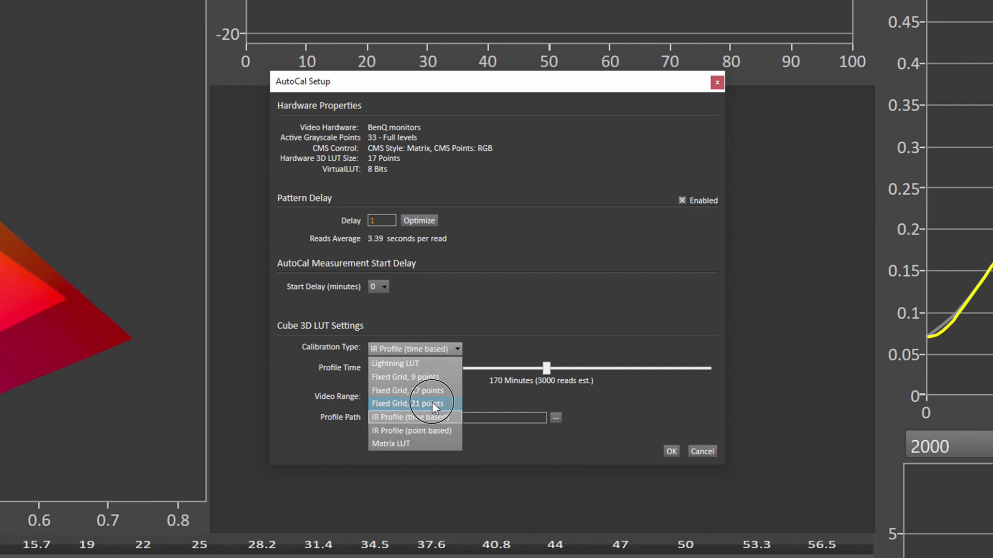
left_click(425, 364)
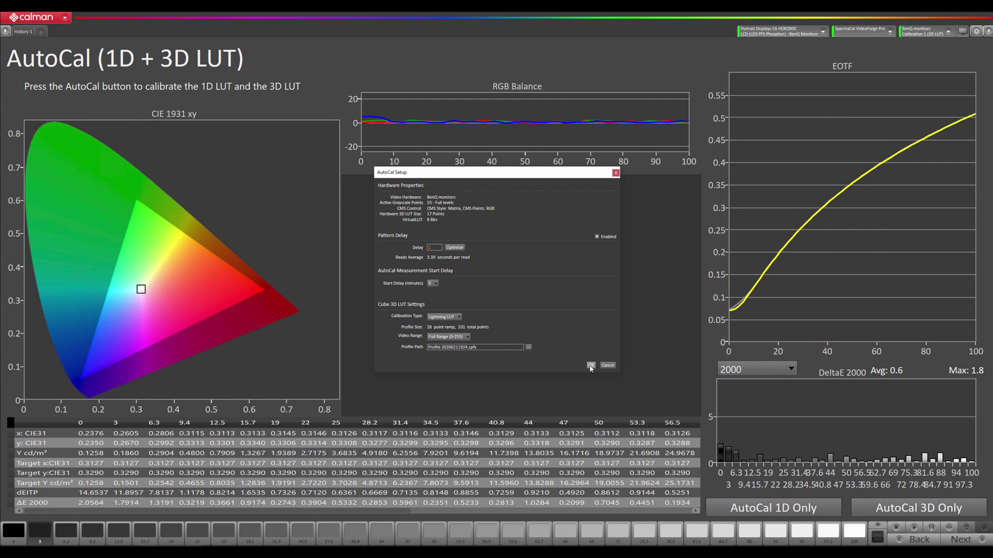
Run the Lightning 3D LUT calibration through its 101 reads and close the completion message.
left_click(591, 365)
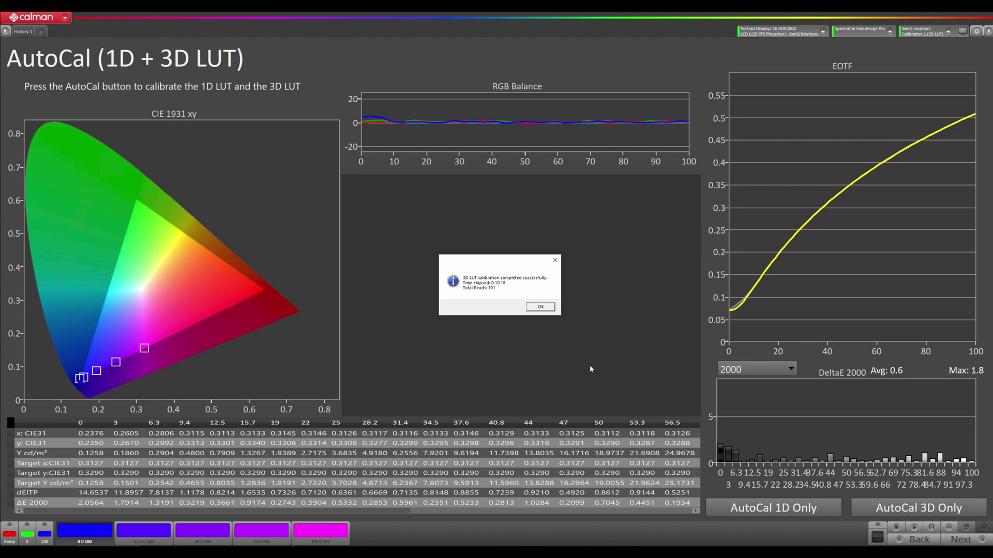
left_click(541, 307)
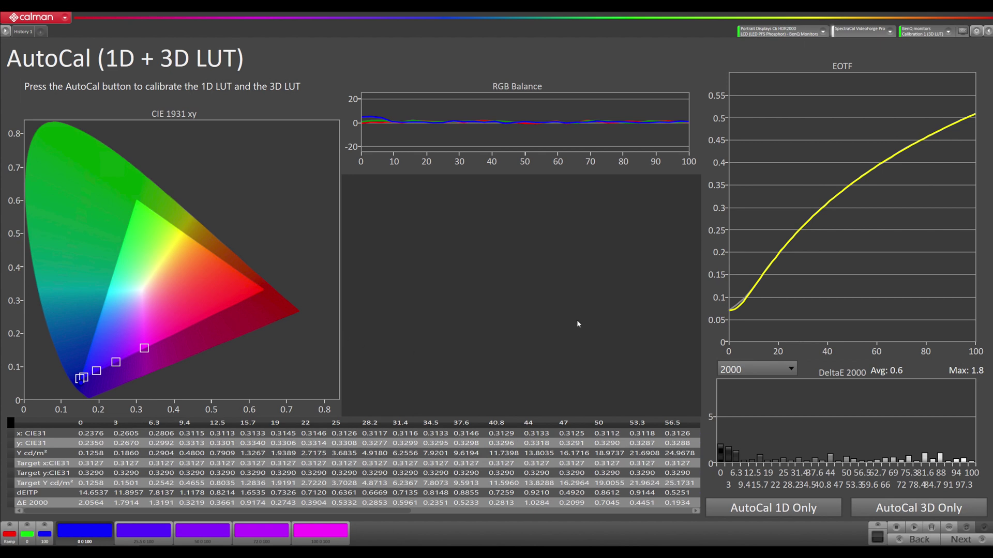
Go to Verify Luminance and raise the monitor Brightness from 33 to 34.
left_click(975, 541)
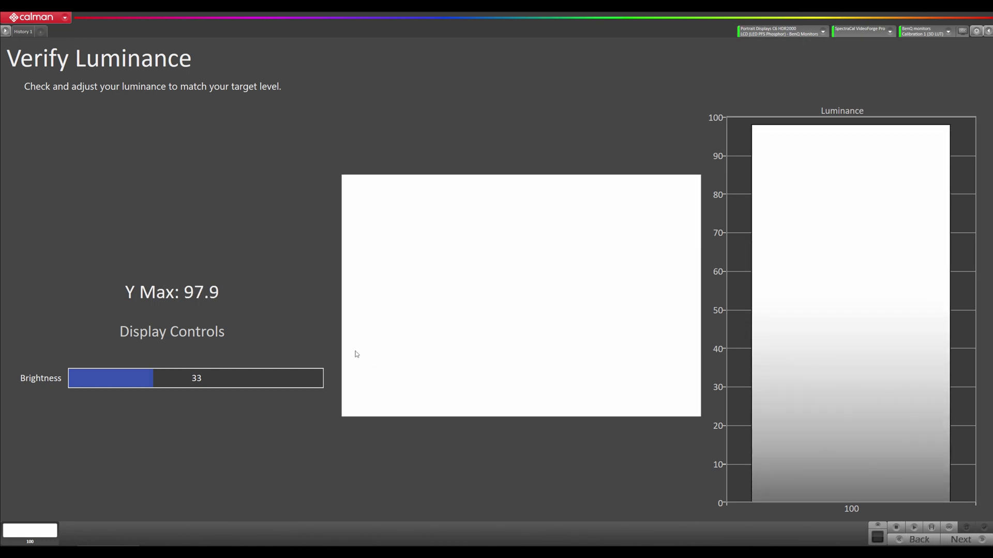
left_click(316, 378)
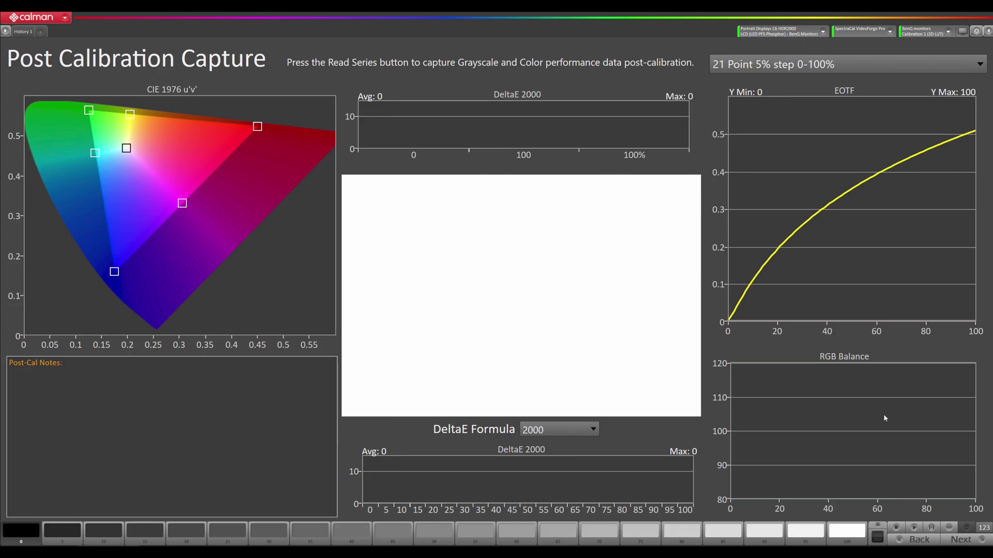
Read the post-calibration series: grayscale DeltaE average 0.5 (max 1.5), colours 0.4 (max 0.8).
left_click(932, 528)
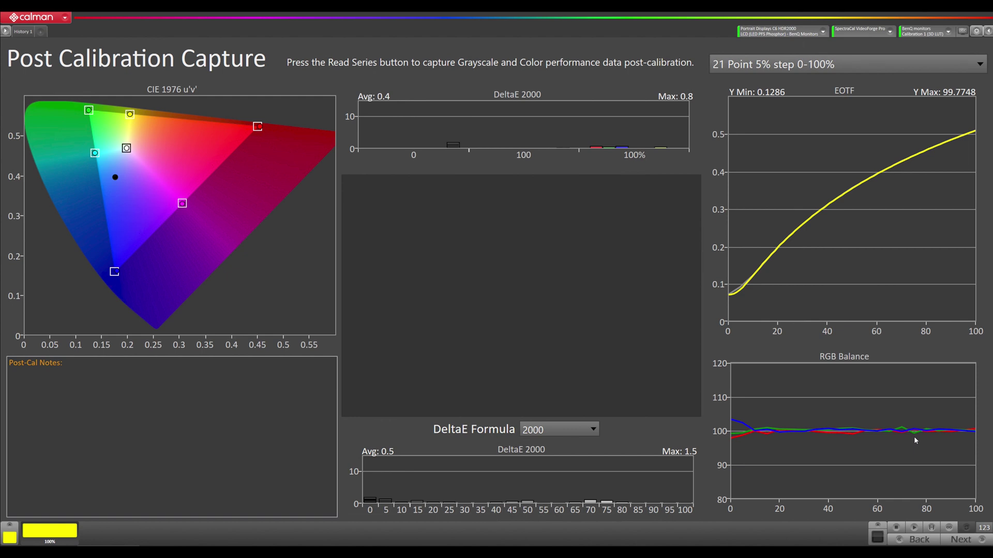
Move on to Calibration Complete and choose Additional Validation to reach the ColorChecker page.
left_click(963, 541)
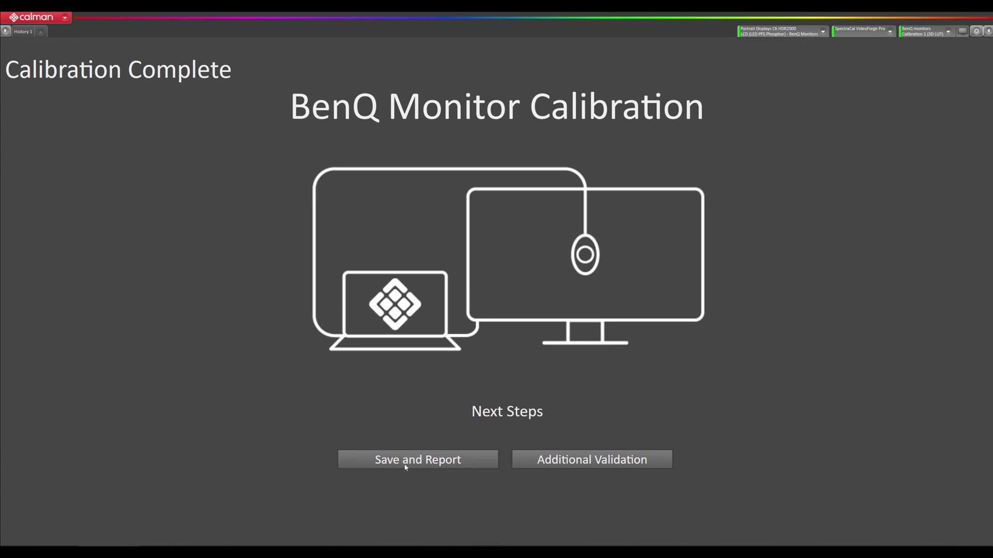
left_click(593, 459)
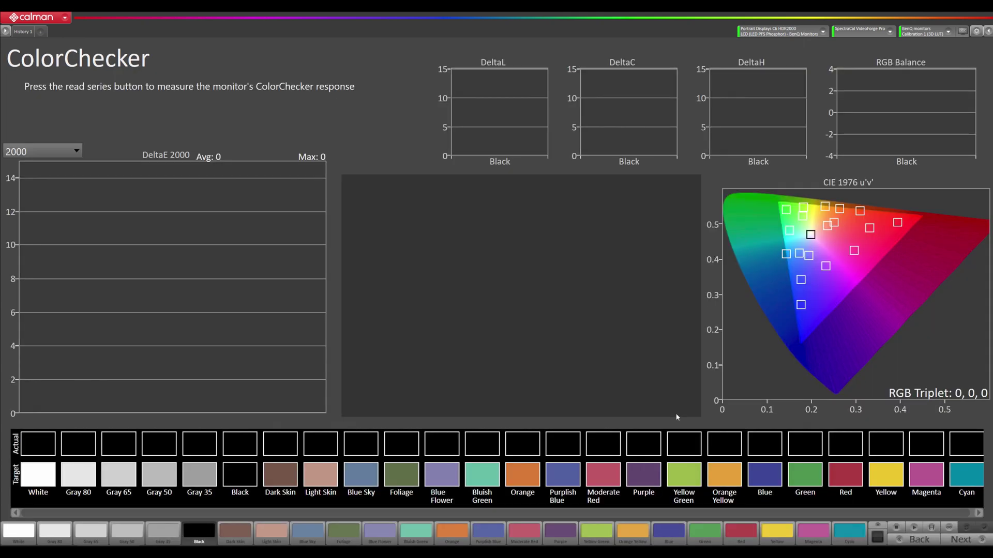